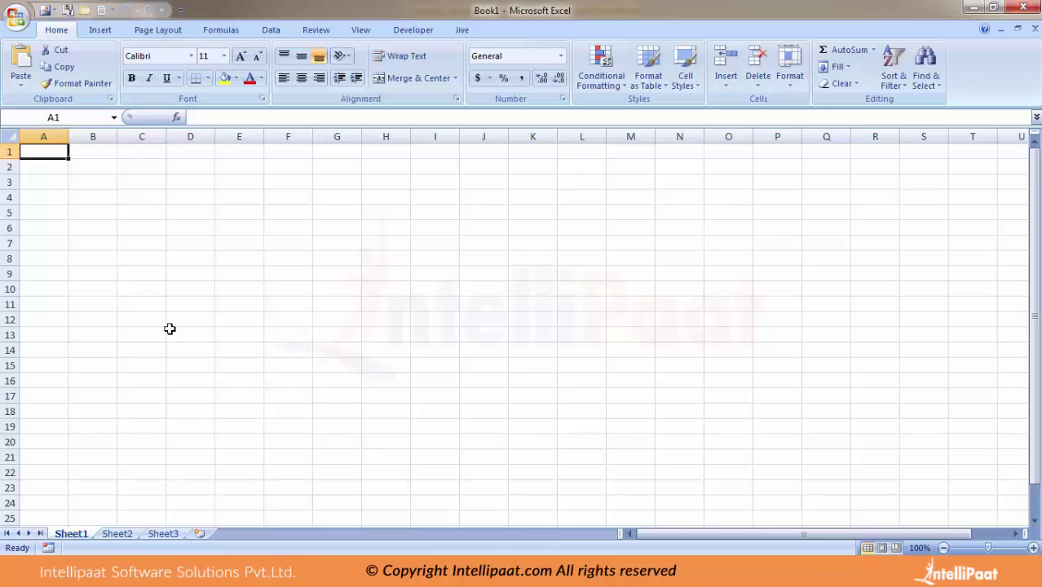
Enter headings 'Employee Details' in A2 and 'DOJ' in B2, AutoFitting column A.
key("Down")
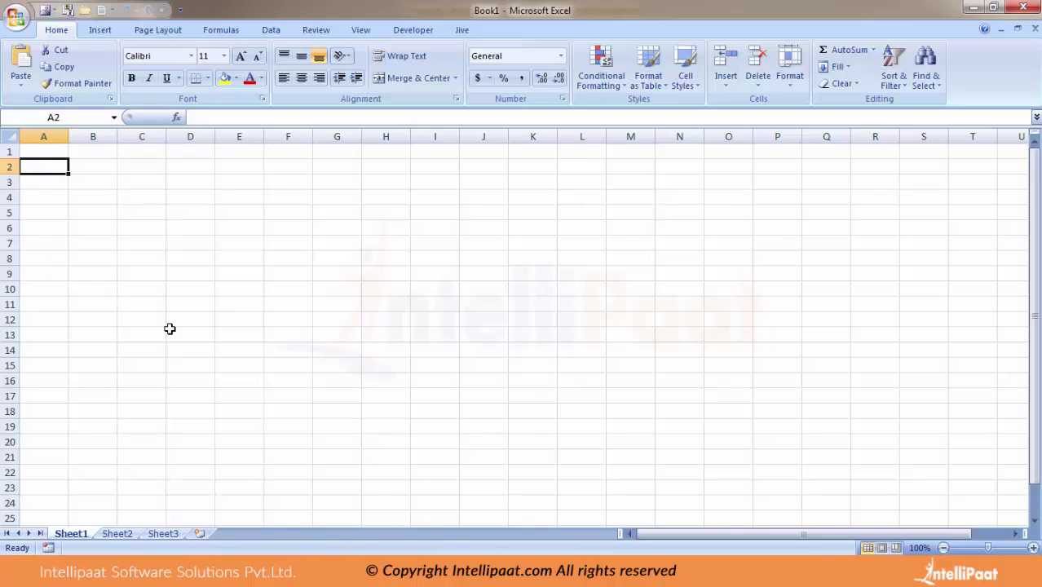
type("Em")
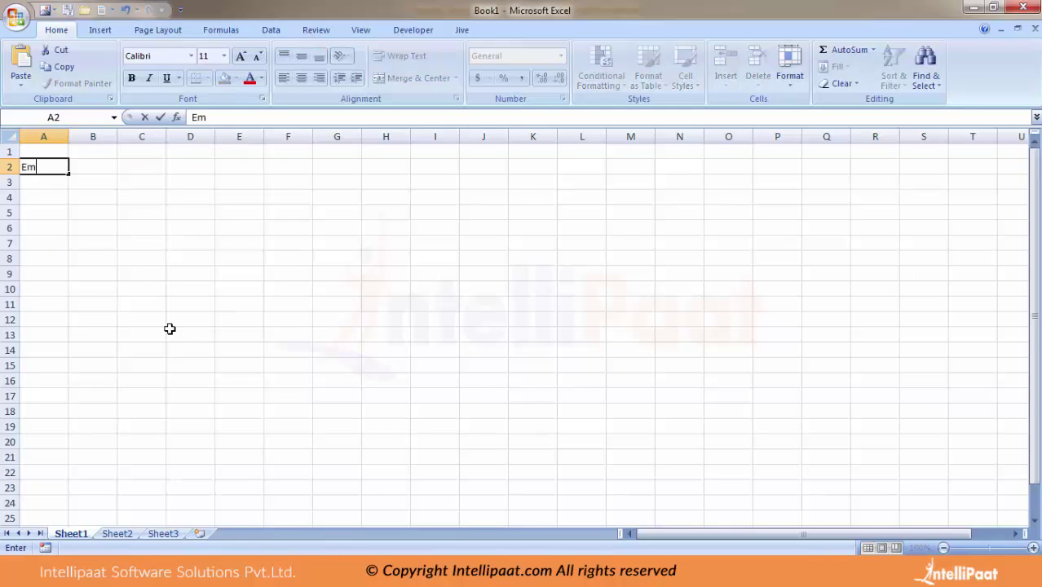
type("ployee Details")
key("Return")
key("Up")
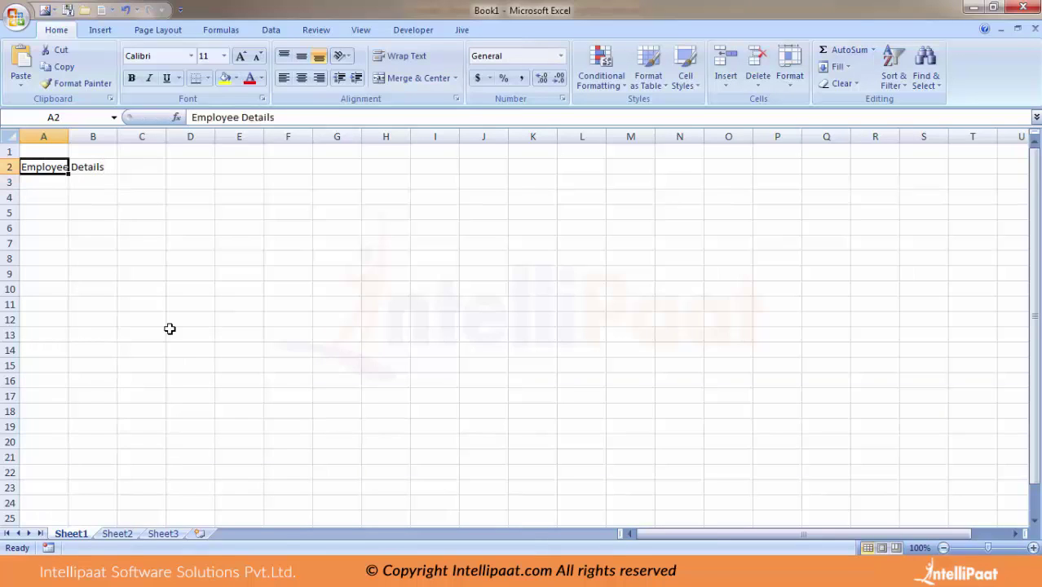
key("alt+h")
key("o")
key("i")
key("Right")
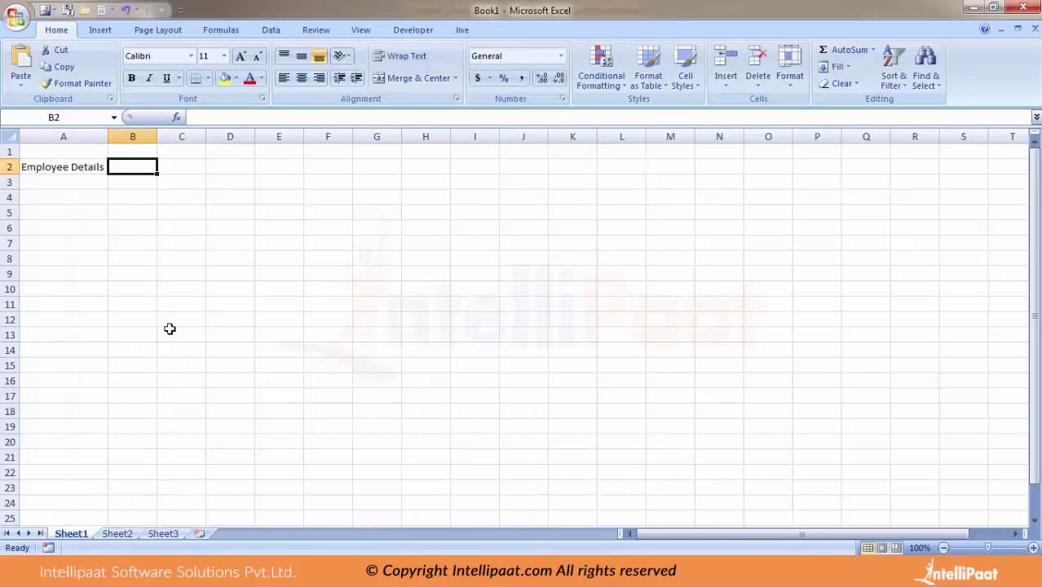
type("DO")
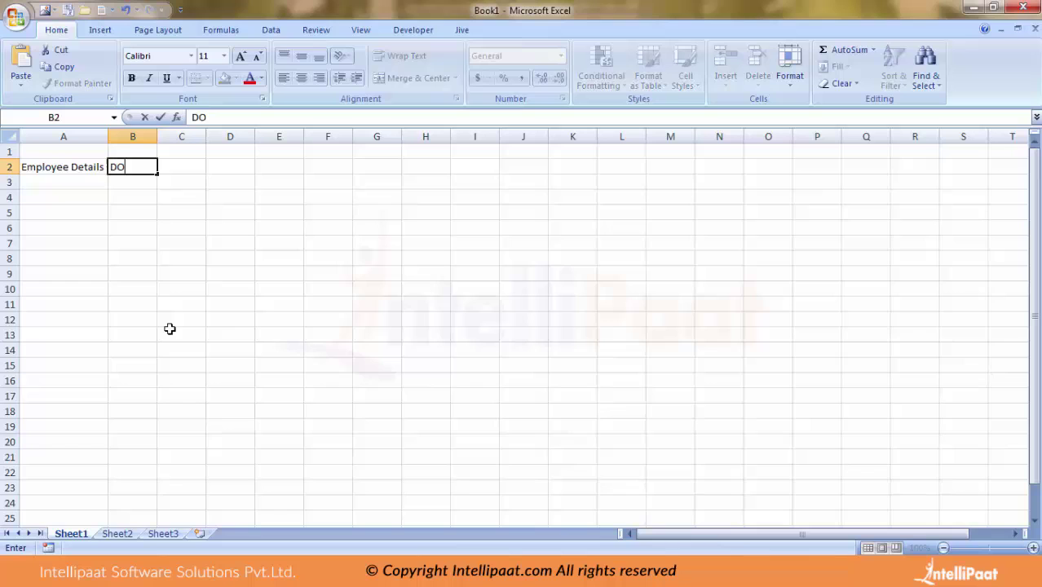
type("J")
key("Return")
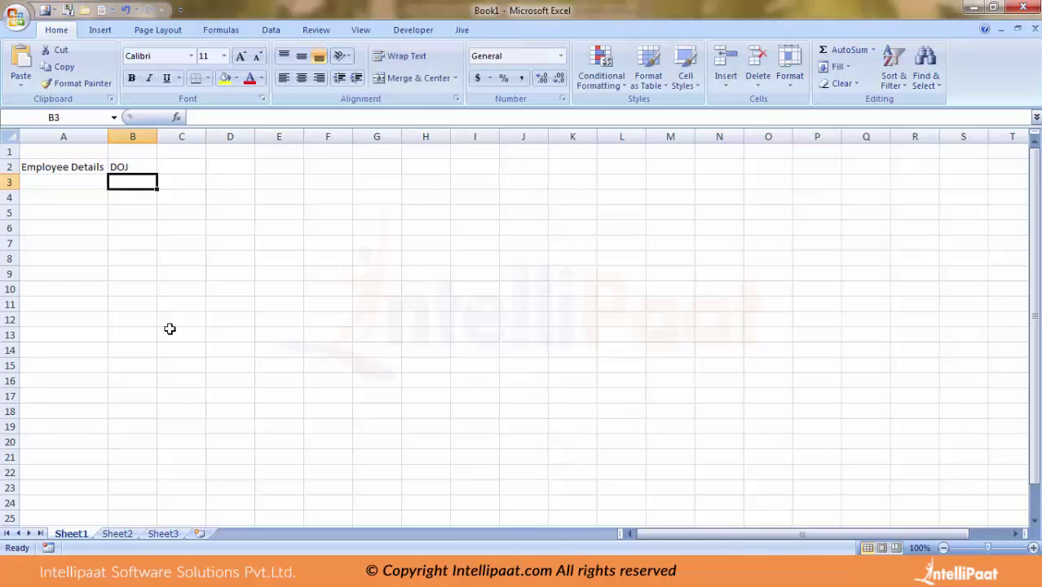
Enter the first employee's name in A3 and type 1/1/2015 in B3.
key("Left")
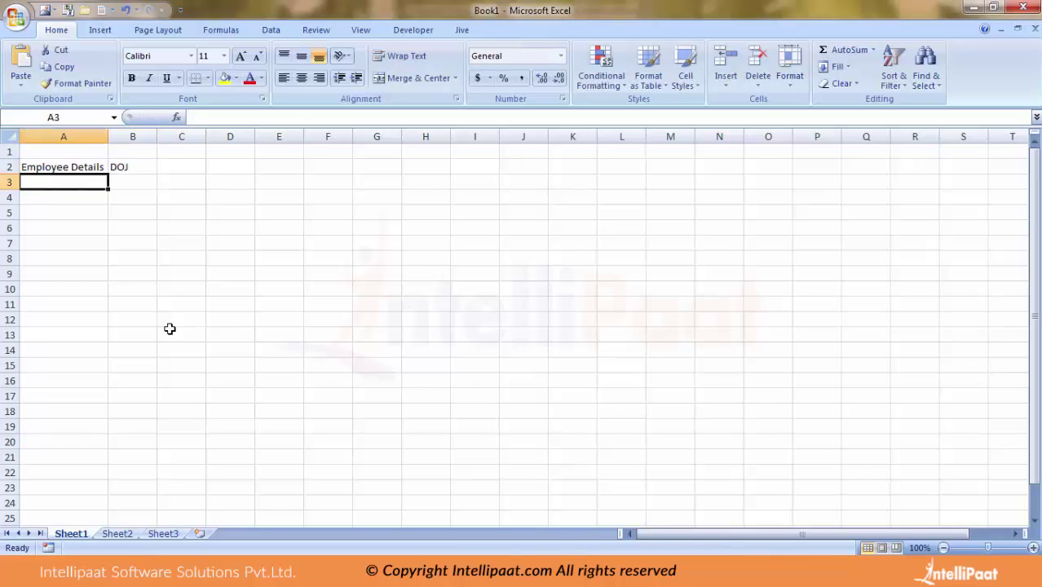
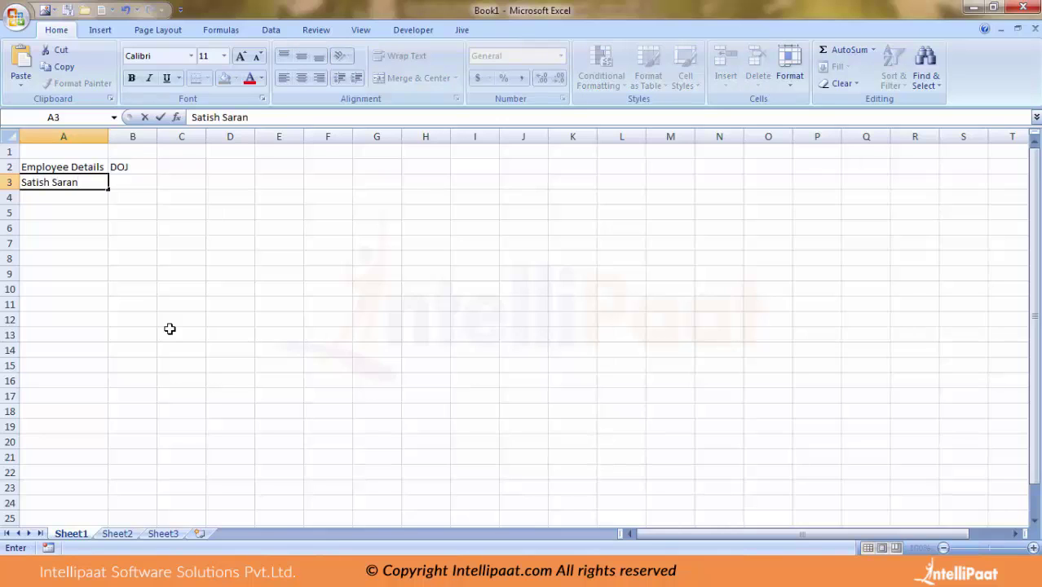
key("Return")
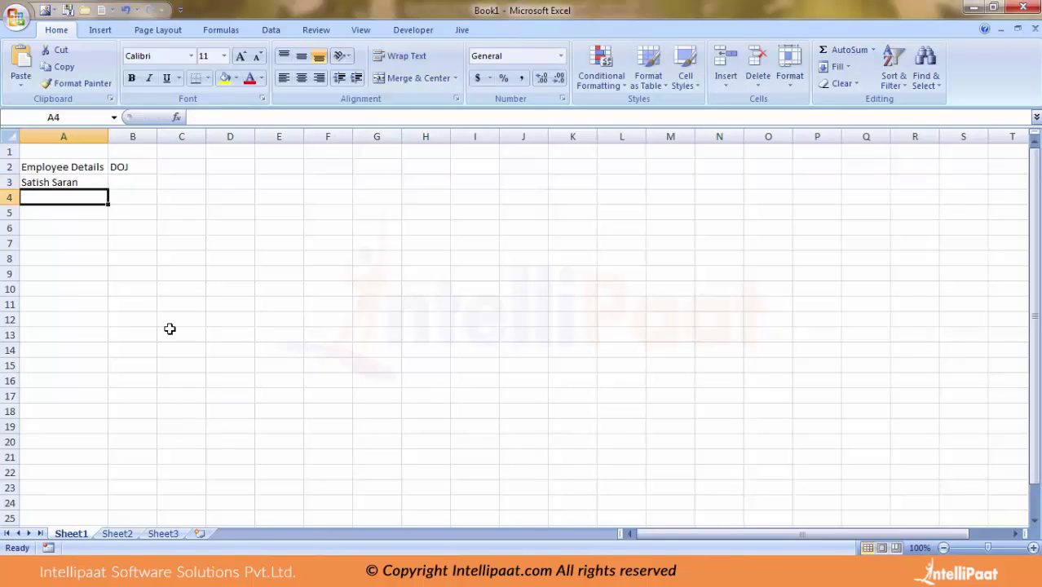
key("Up")
key("Right")
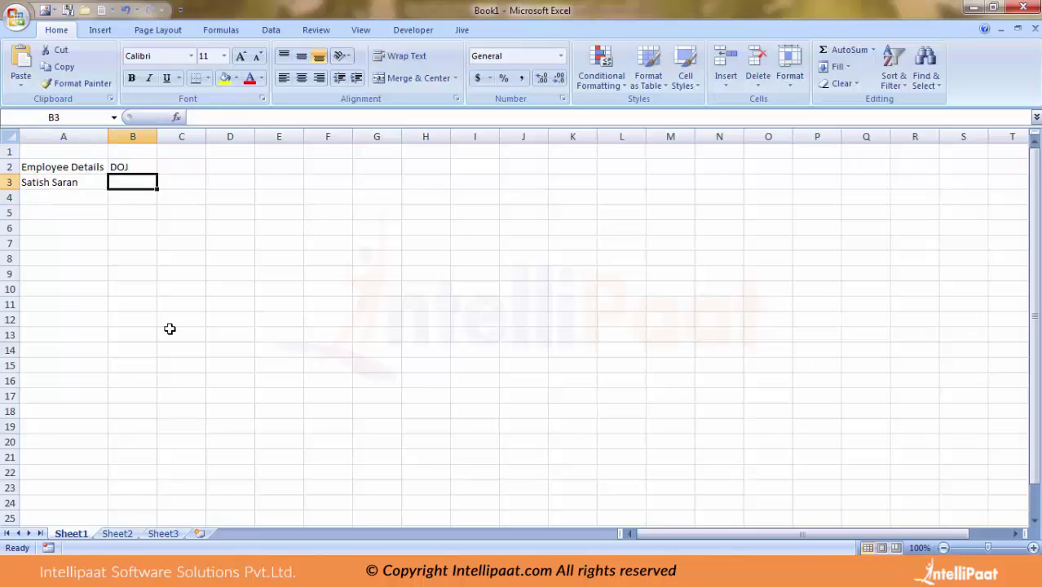
type("1/")
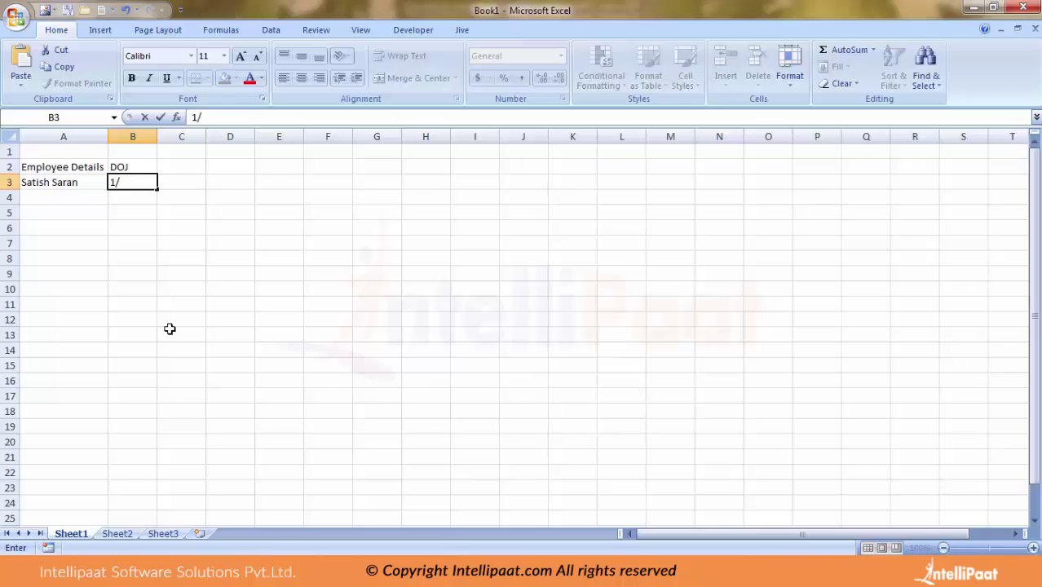
type("1/2015")
Commit the 1/1/2015 joining date in B3 by clicking another cell on the sheet.
left_click(230, 290)
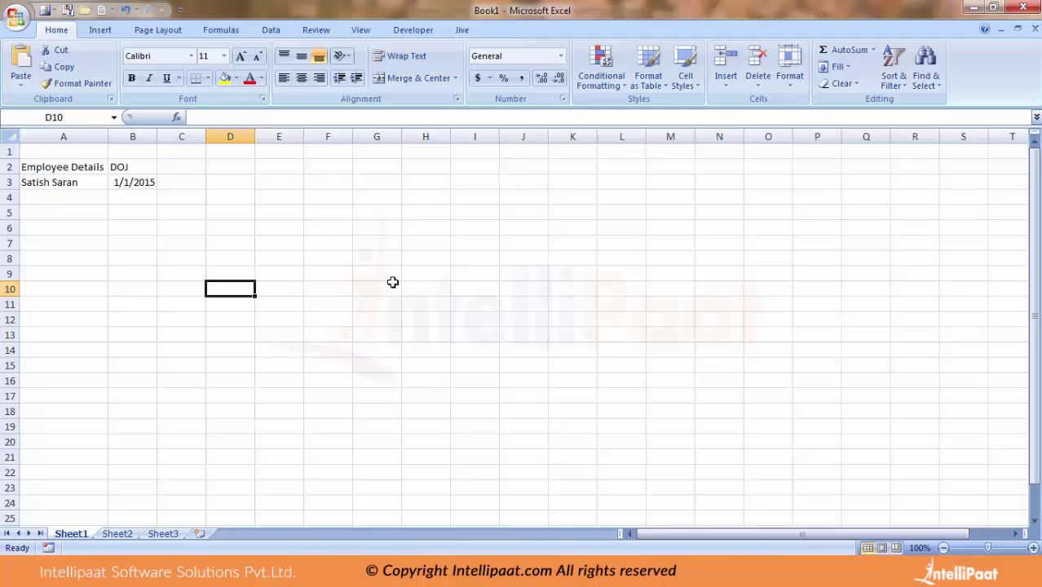
left_click(16, 18)
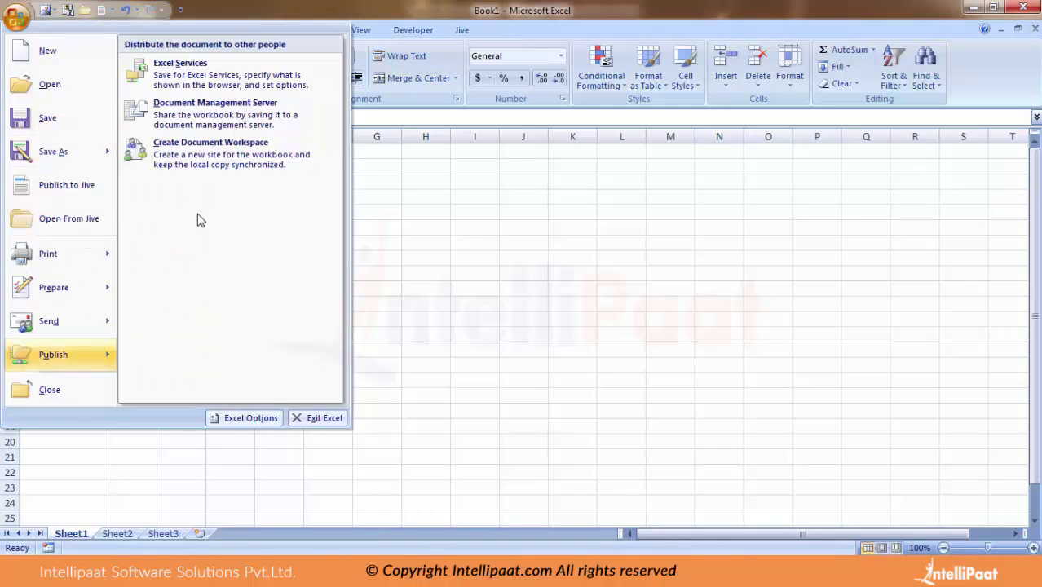
mouse_move(49, 165)
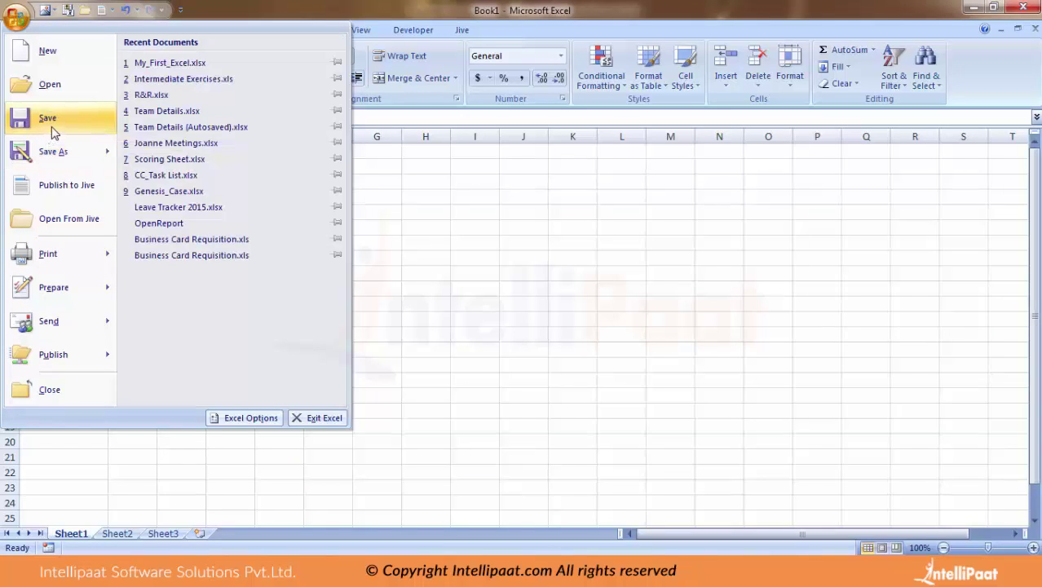
mouse_move(43, 143)
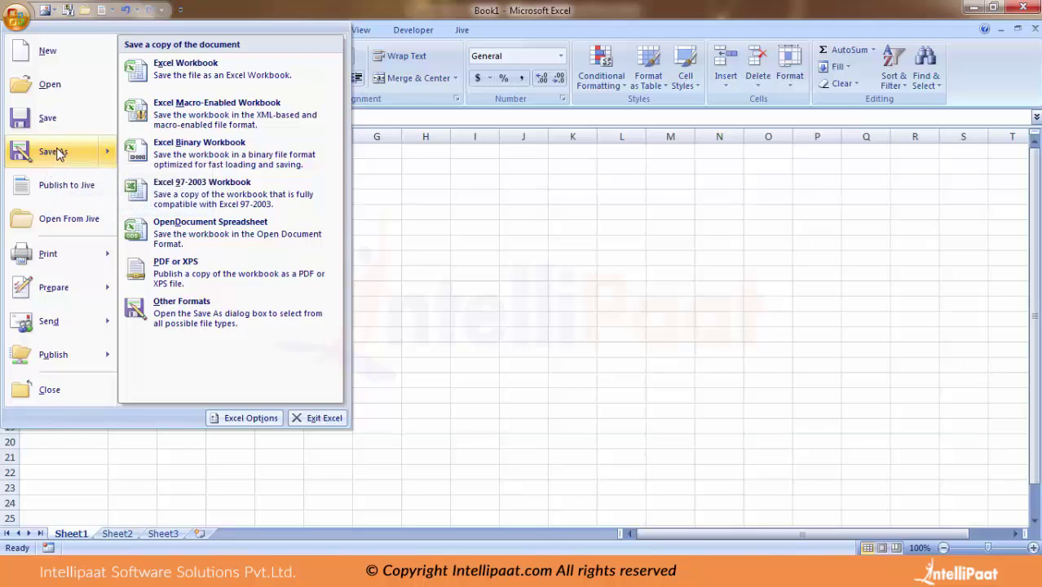
key("Escape")
key("Escape")
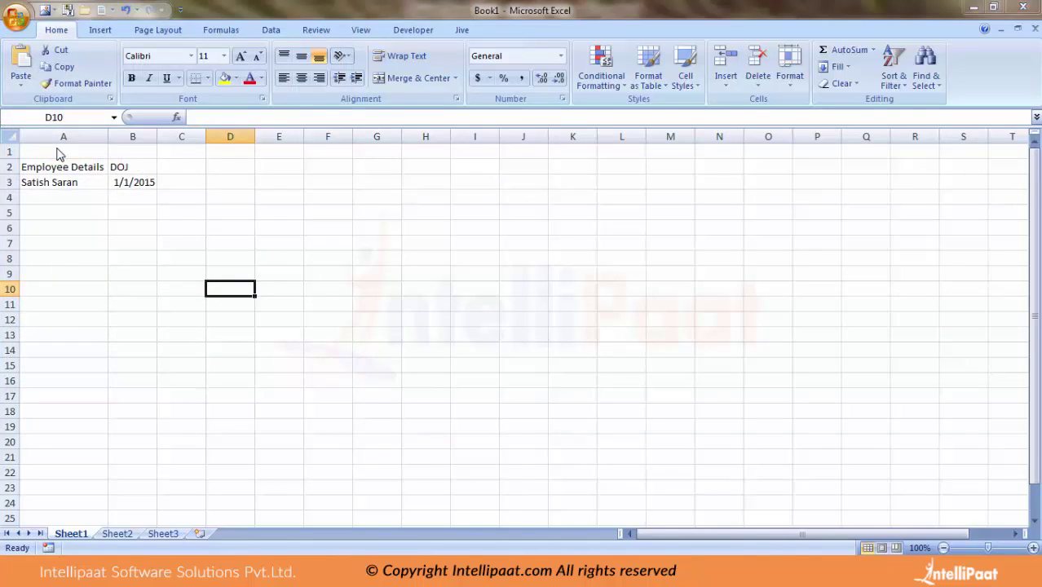
Use Save As (F12) to store the workbook on the Desktop named My_First_Excel_Jan.
key("F12")
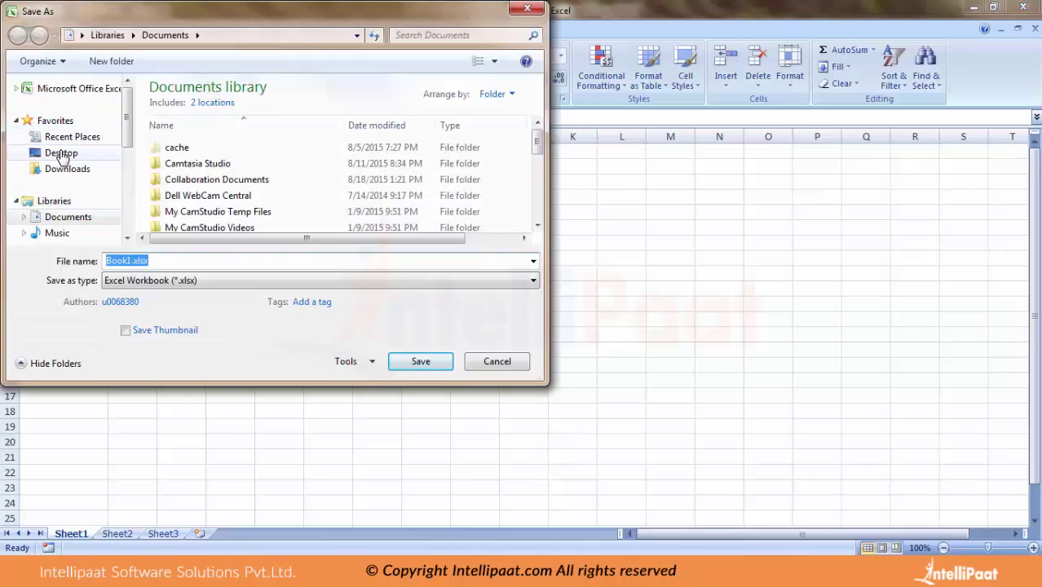
left_click(61, 155)
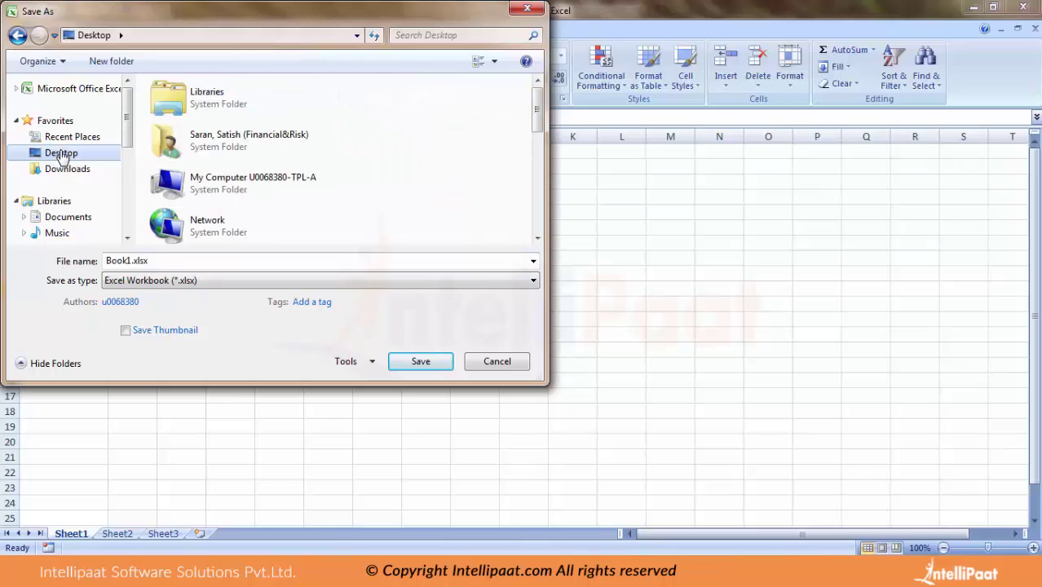
double_click(138, 260)
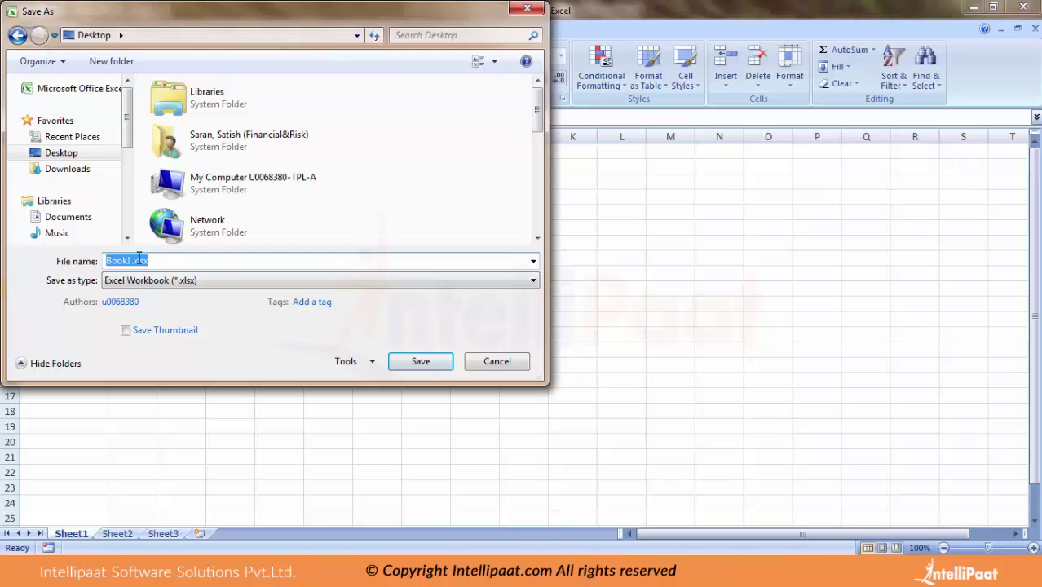
type("My")
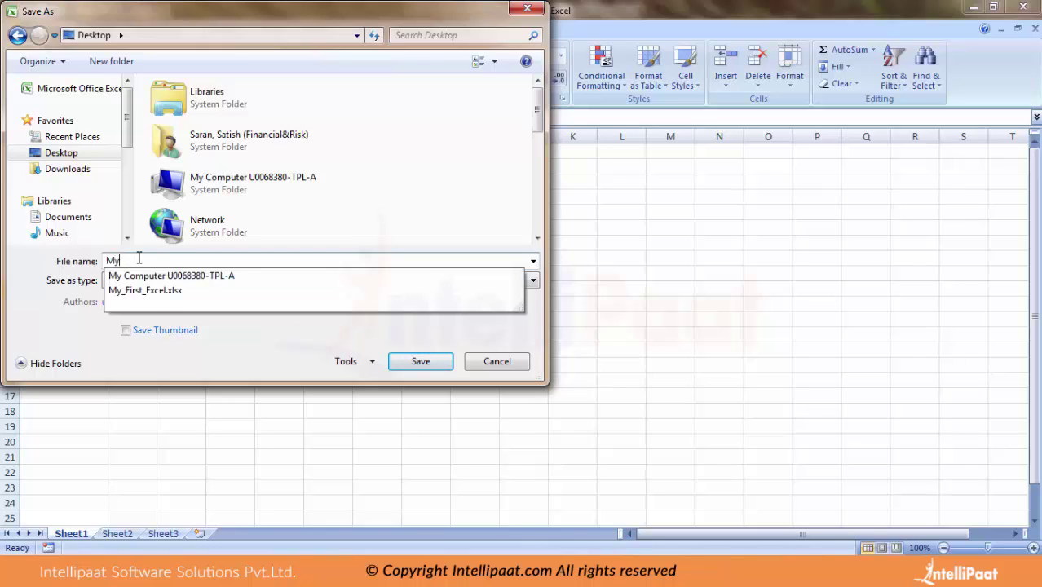
type("_First")
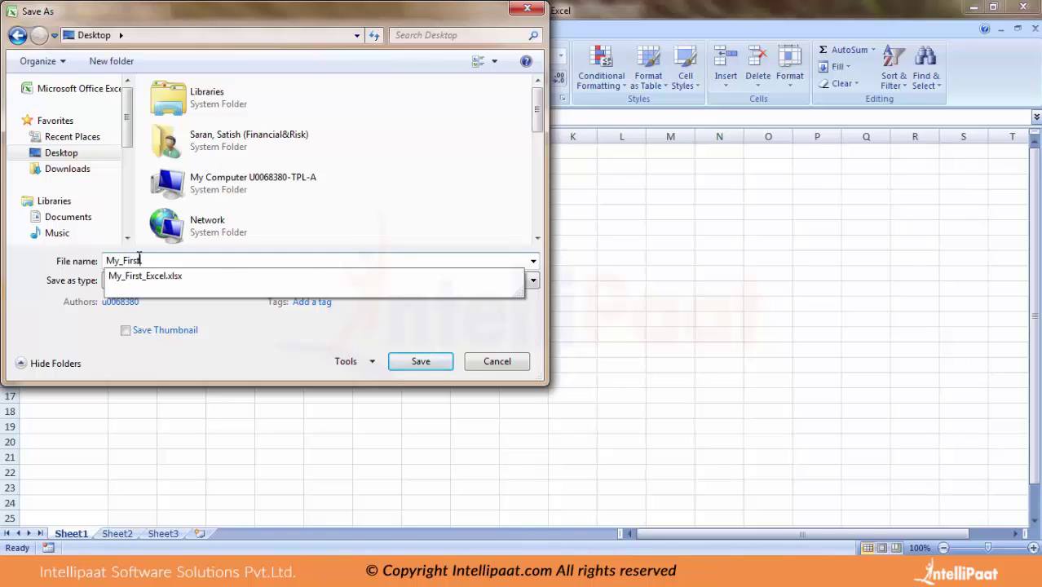
key("BackSpace")
type("_Excel_Jan")
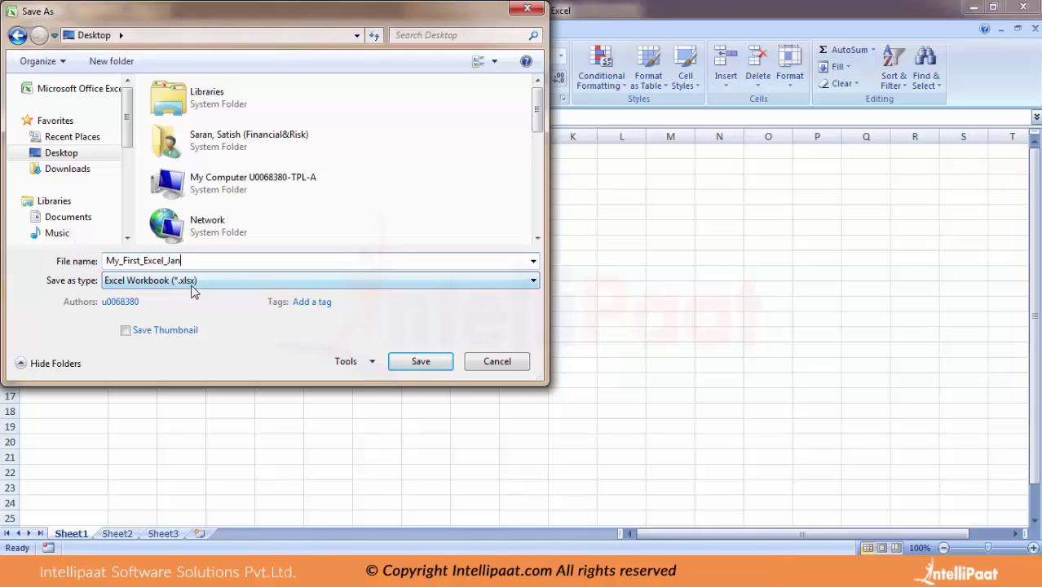
left_click(421, 362)
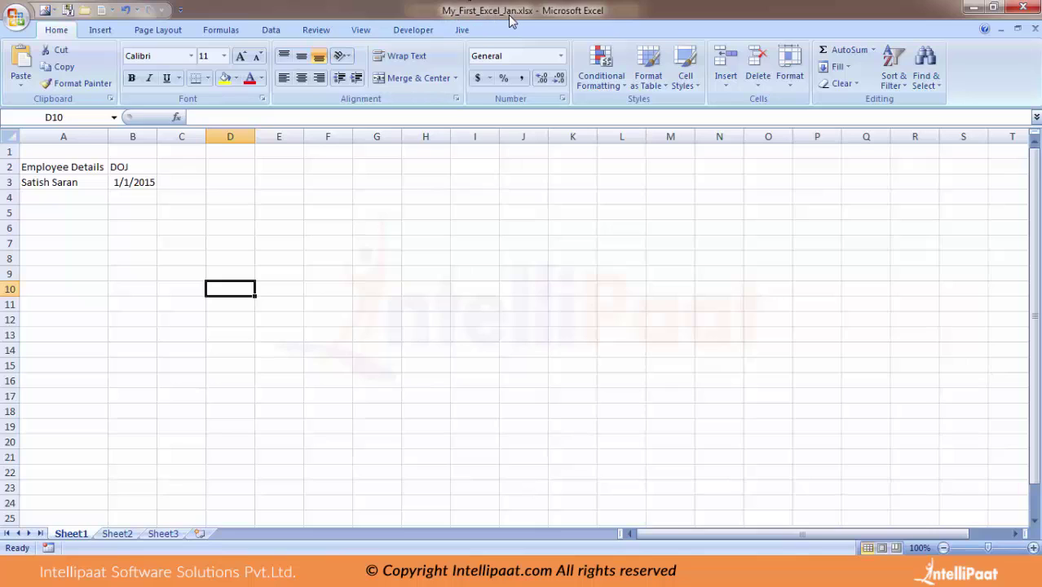
left_click(295, 231)
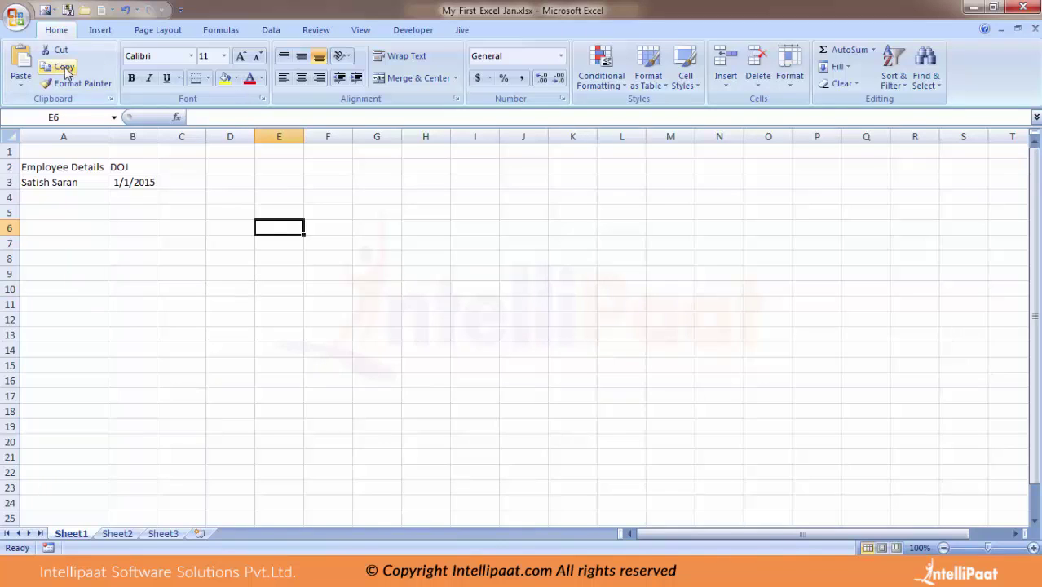
left_click(167, 275)
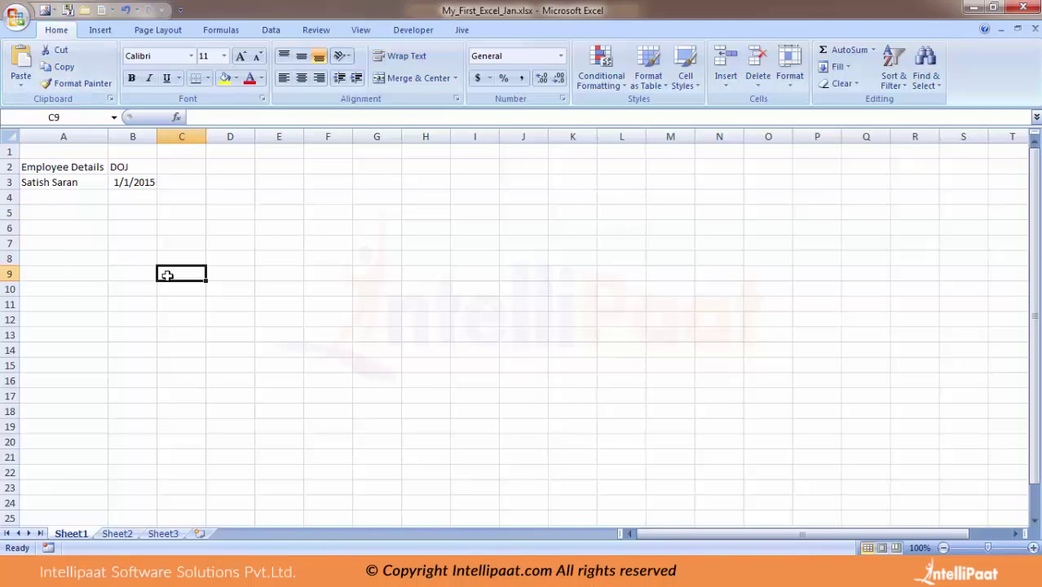
Enter the second employee's name in A4 and joining date 2/1/2015 in B4.
key("Up")
key("Left")
key("Left")
key("Up")
key("Up")
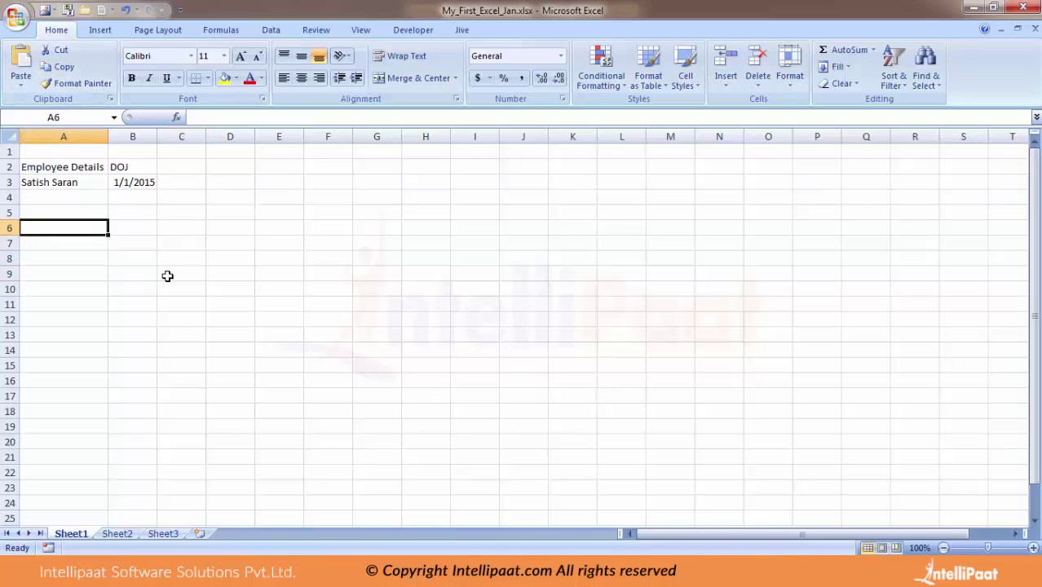
key("Up")
key("Up")
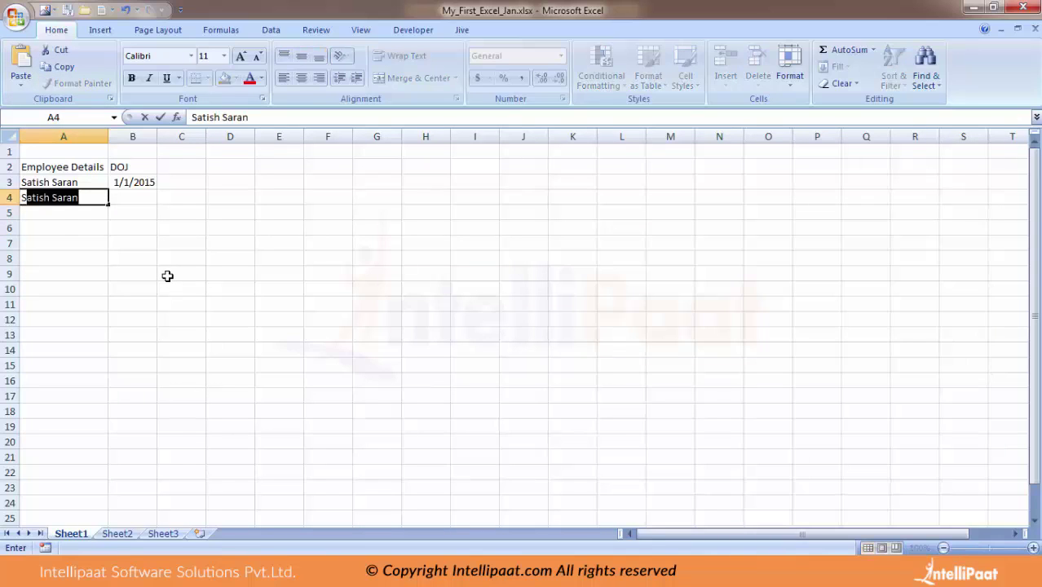
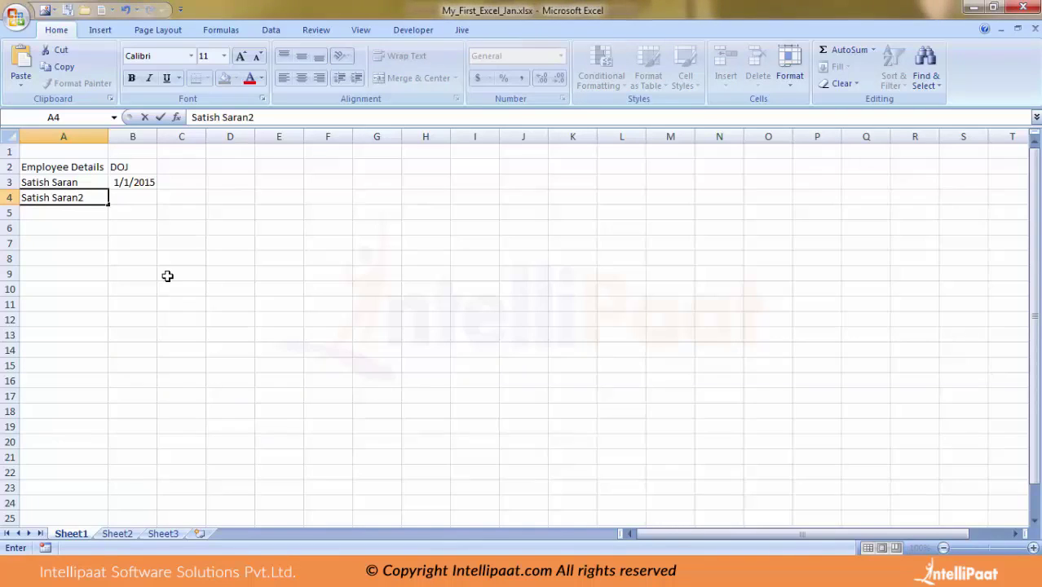
key("Return")
key("Up")
key("Right")
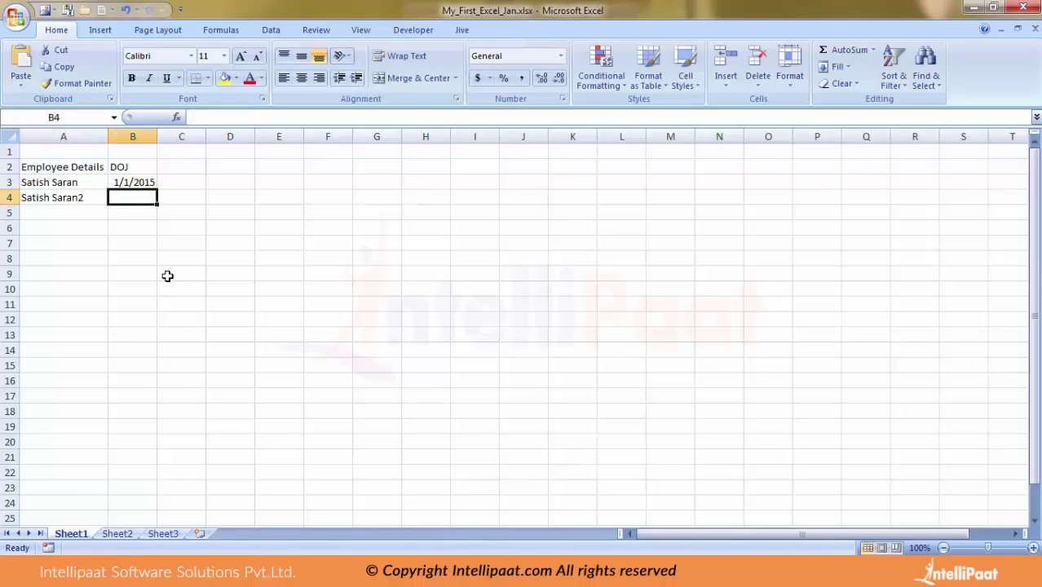
type("1/")
key("BackSpace")
key("BackSpace")
type("2")
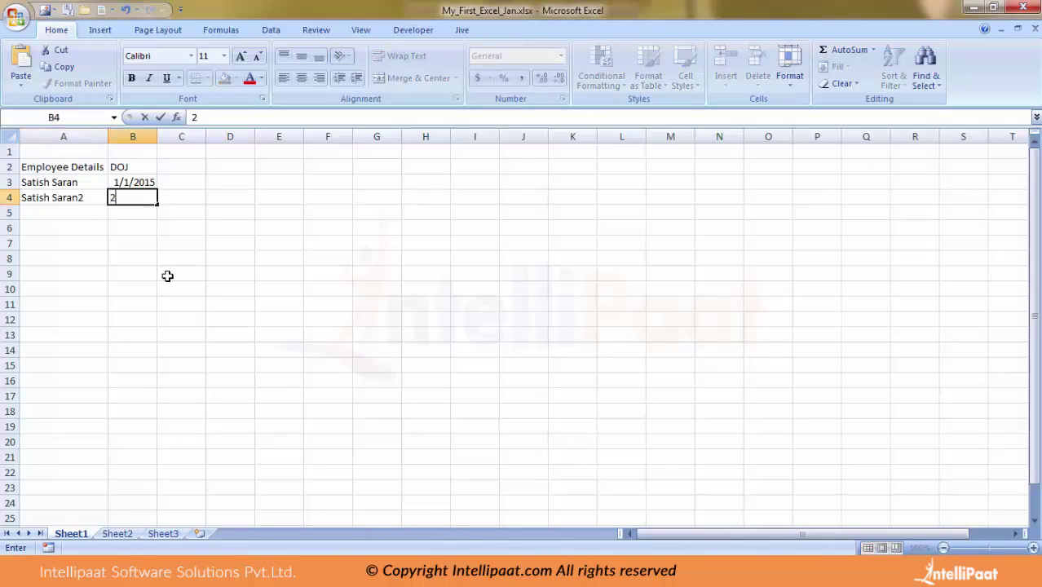
type("/1/2015")
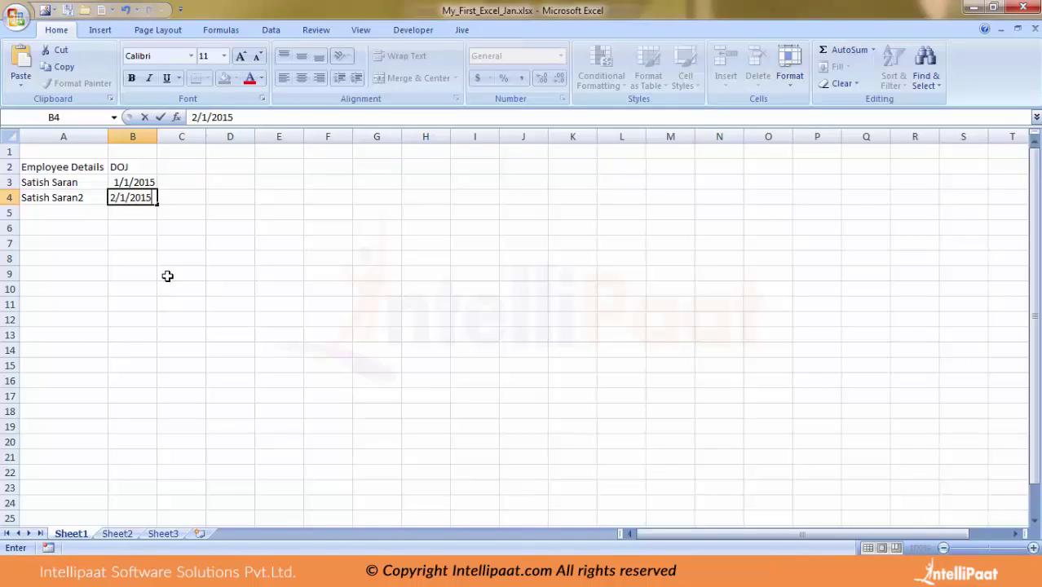
key("Return")
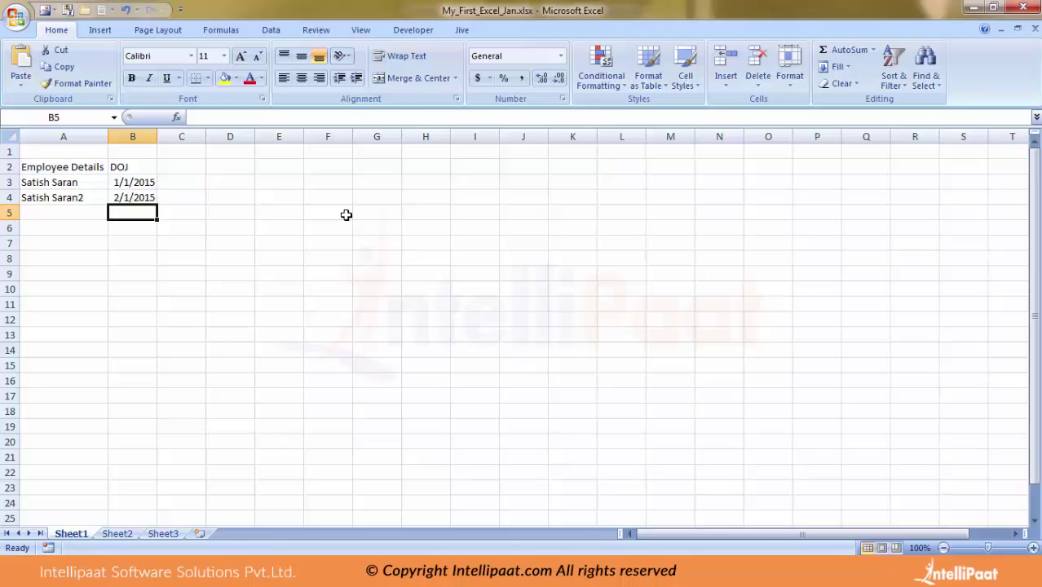
Save the workbook from the Office Button menu, then reopen that menu.
left_click(14, 16)
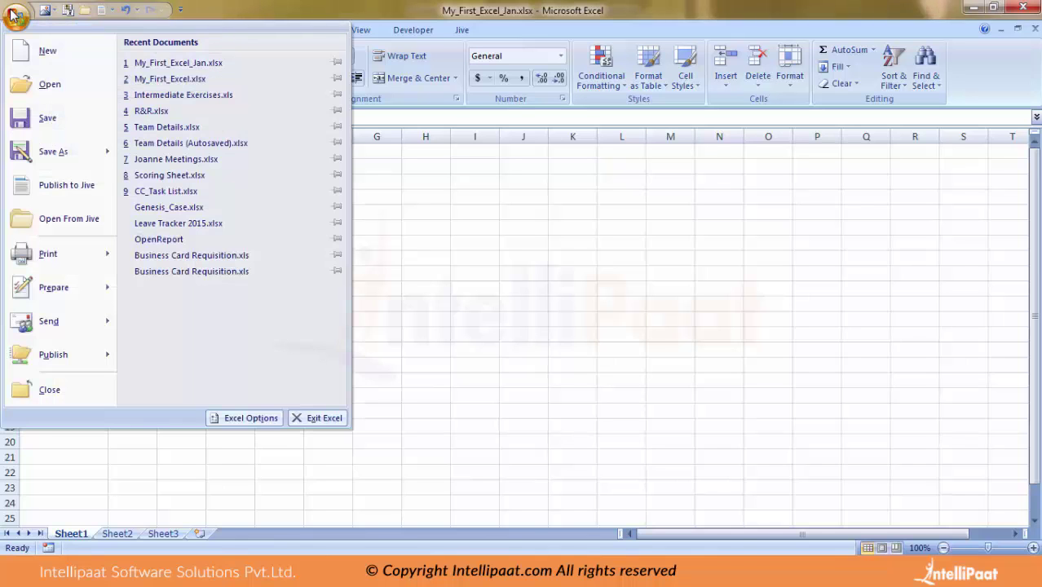
left_click(41, 124)
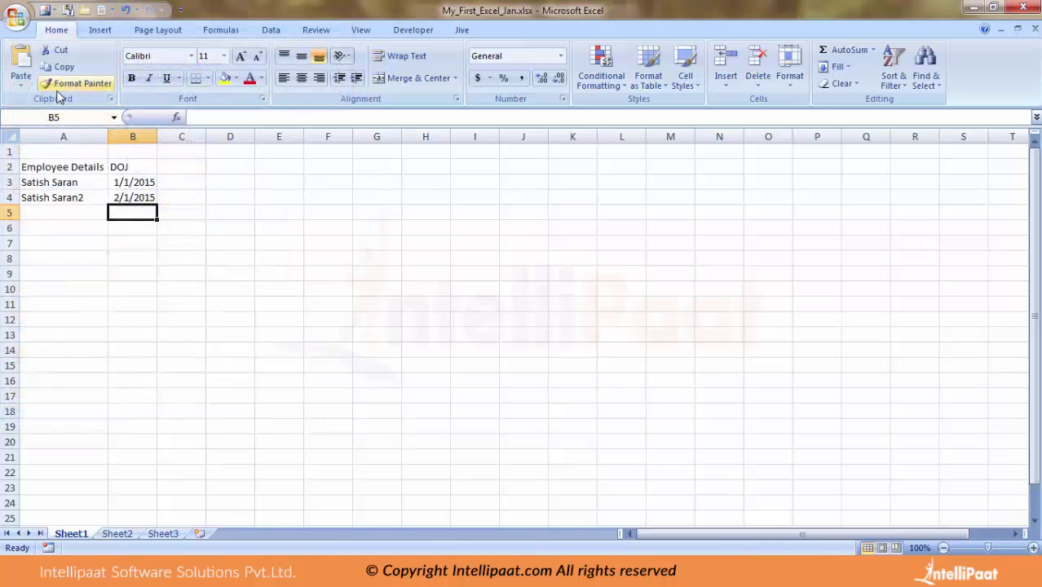
left_click(18, 18)
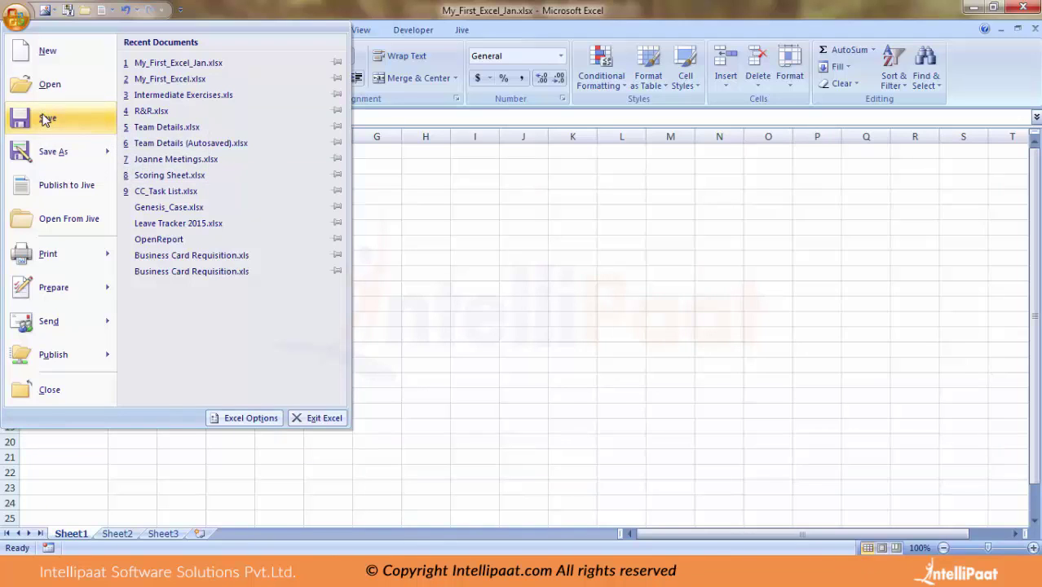
left_click(461, 207)
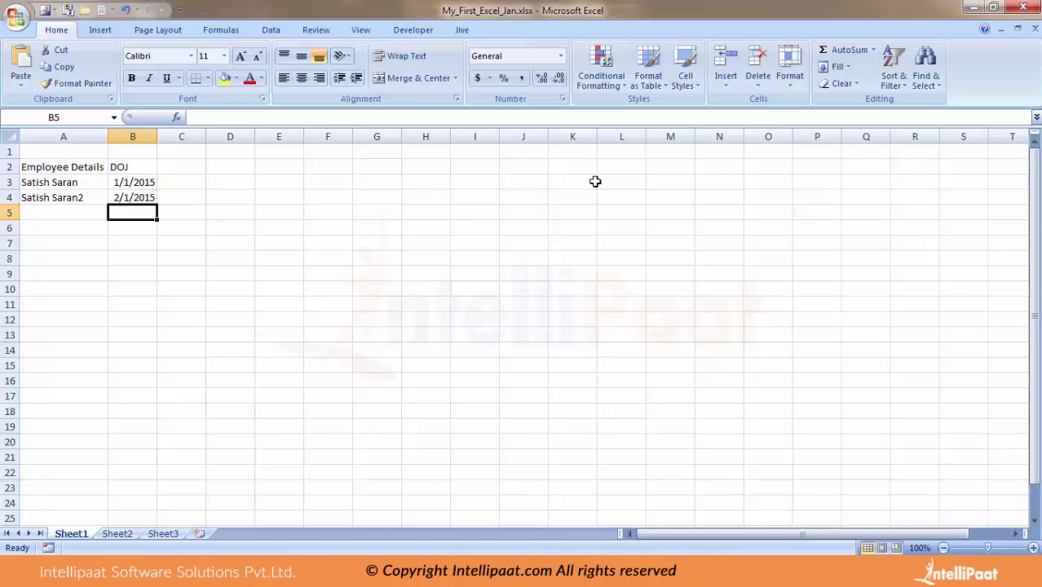
left_click(16, 16)
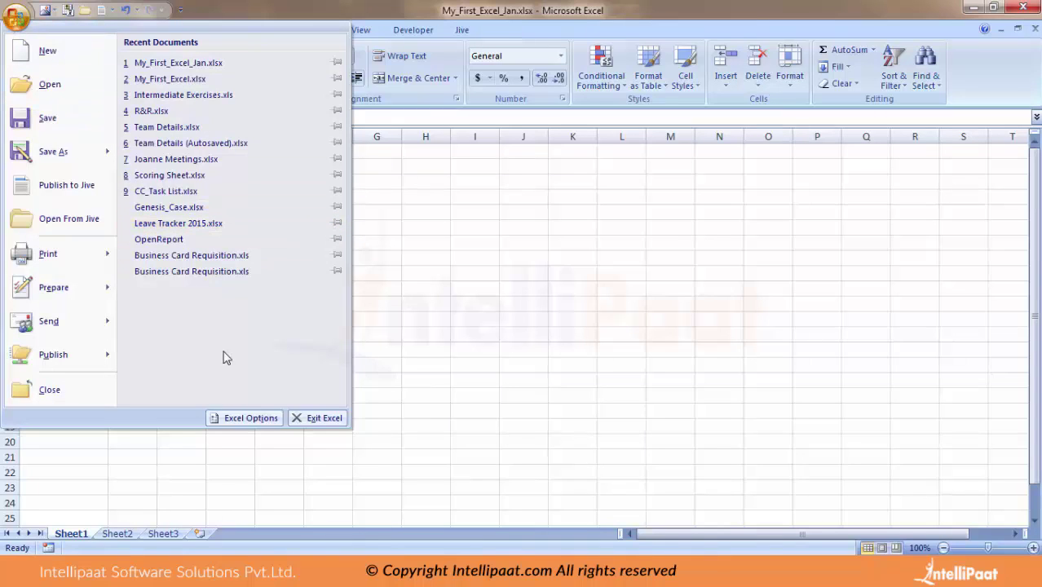
In Excel Options > Customize, enable 'Show Quick Access Toolbar below the Ribbon' and confirm with OK.
left_click(242, 419)
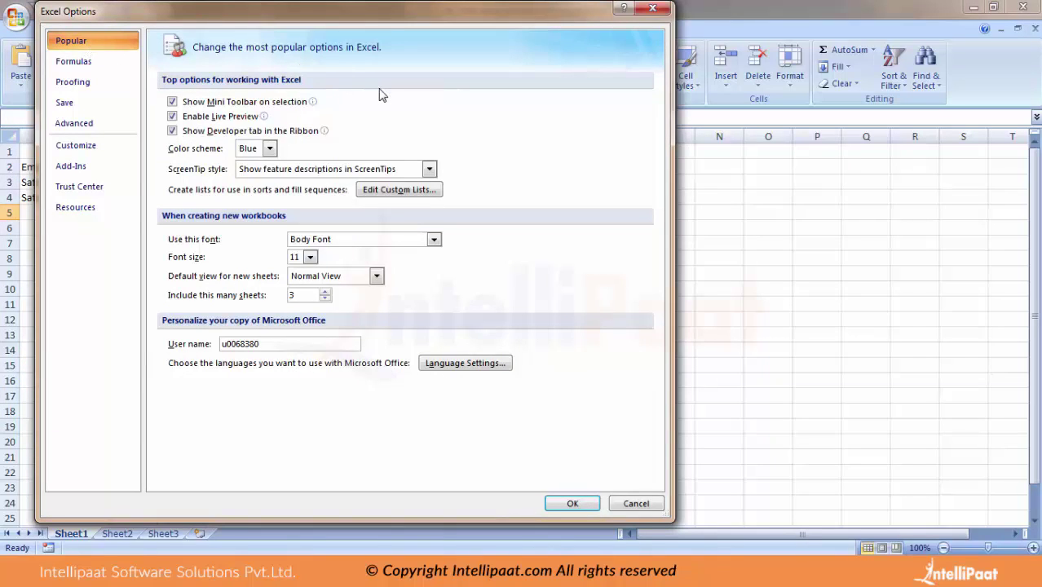
left_click(66, 148)
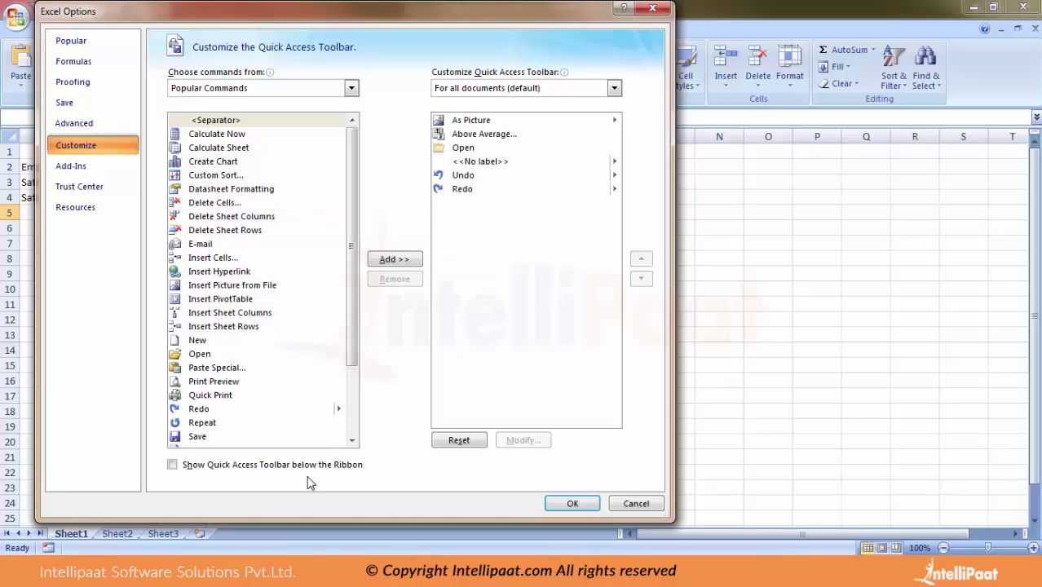
left_click(172, 466)
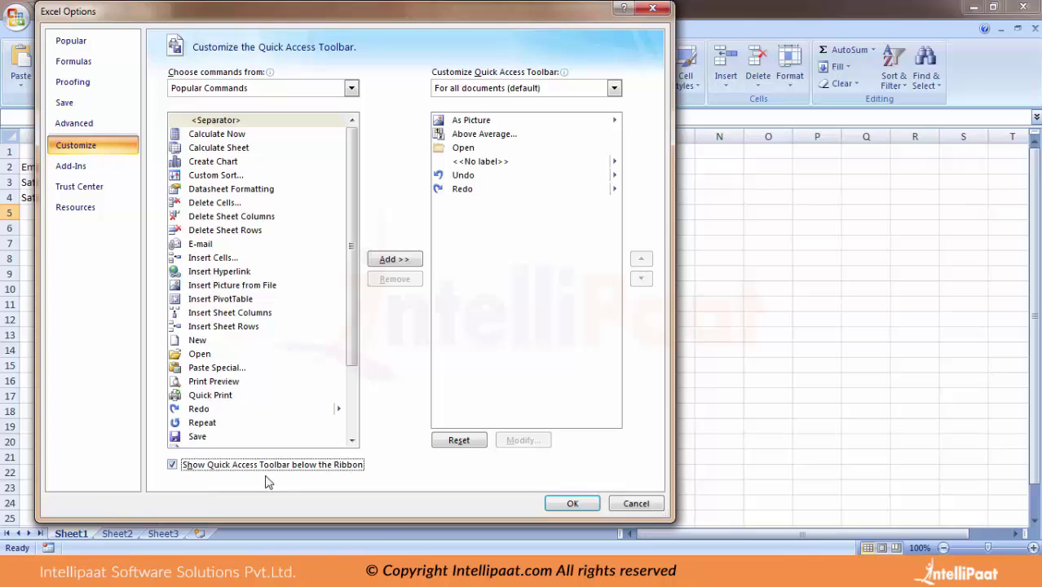
left_click(570, 503)
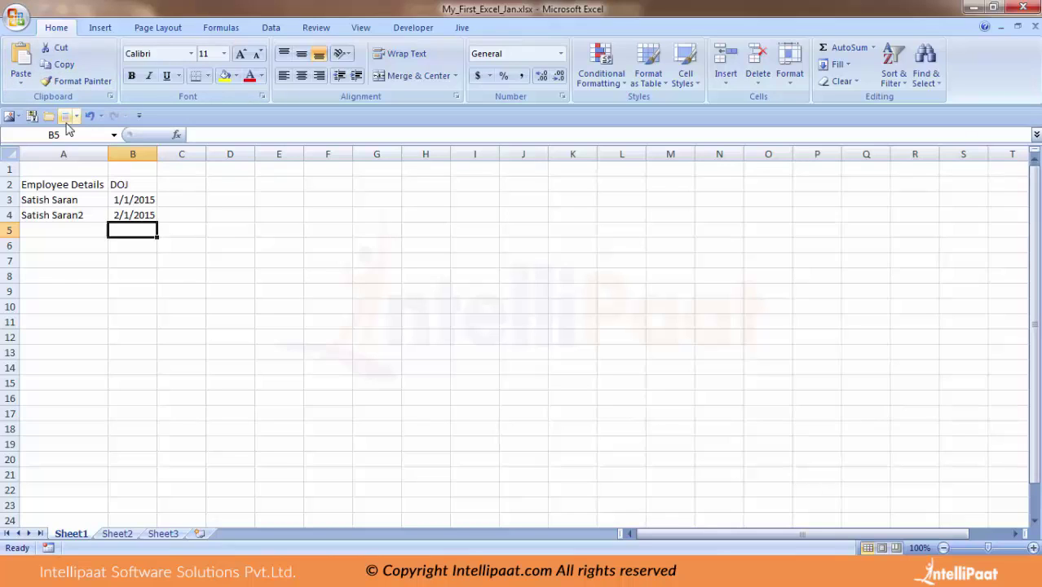
Add the Save command to the Quick Access Toolbar in Excel Options > Customize.
left_click(18, 18)
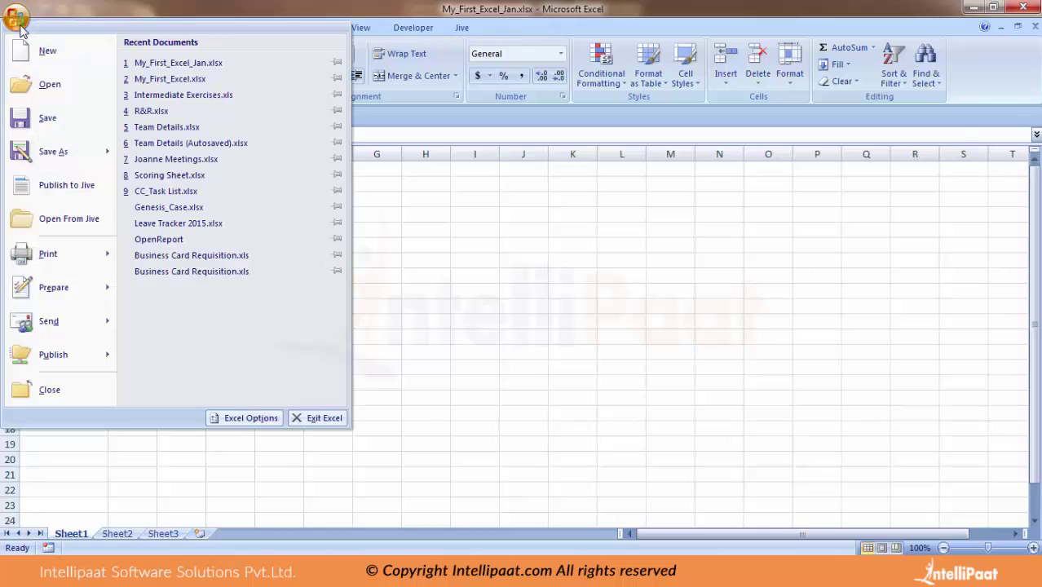
left_click(240, 420)
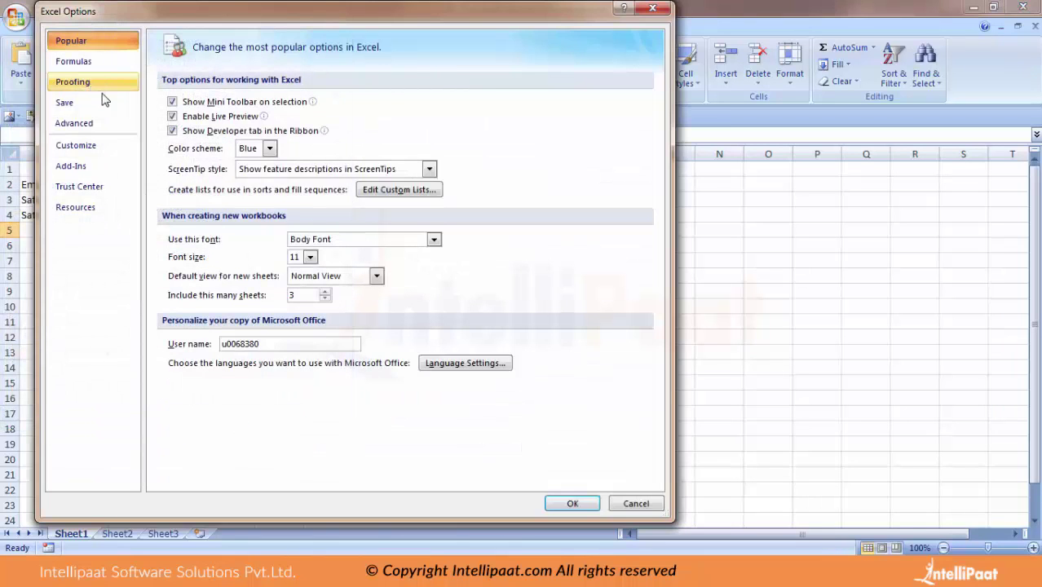
left_click(88, 148)
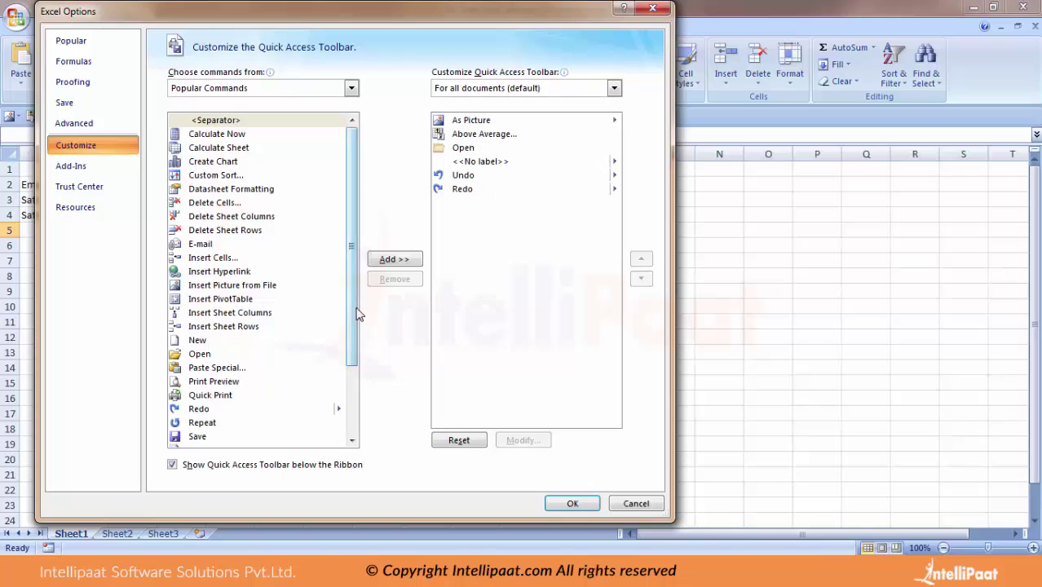
left_click_drag(356, 314, 350, 353)
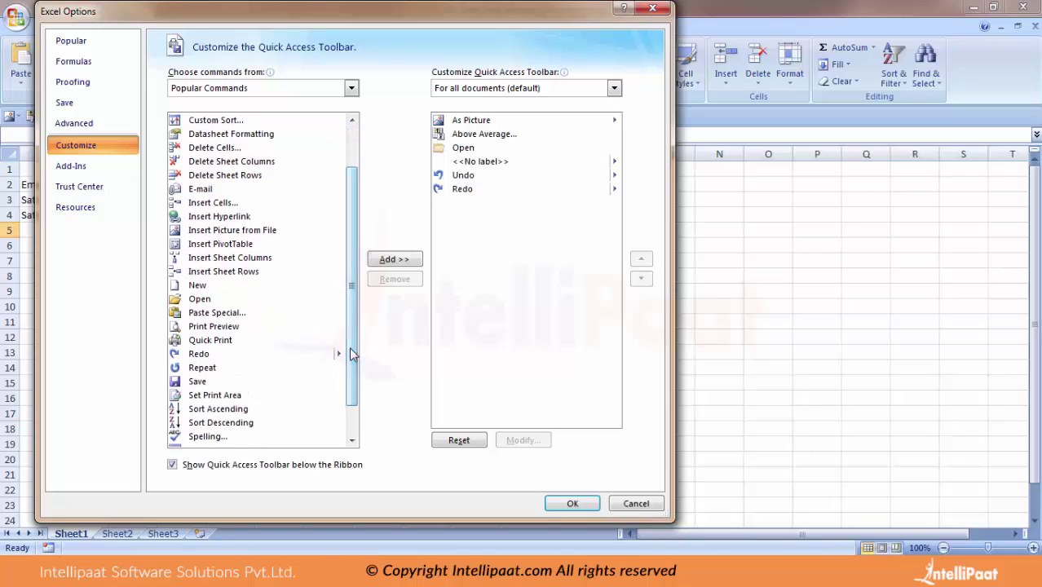
left_click(203, 383)
left_click(394, 261)
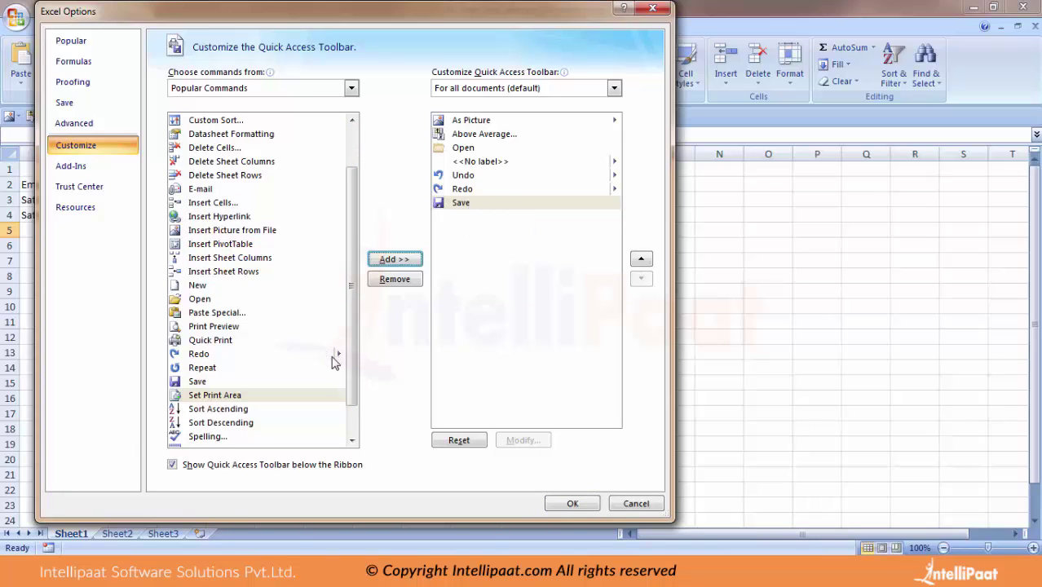
Remove Redo from the Quick Access Toolbar's command list.
mouse_move(348, 361)
left_mouse_down()
mouse_move(353, 414)
mouse_move(342, 281)
mouse_move(348, 369)
left_mouse_up()
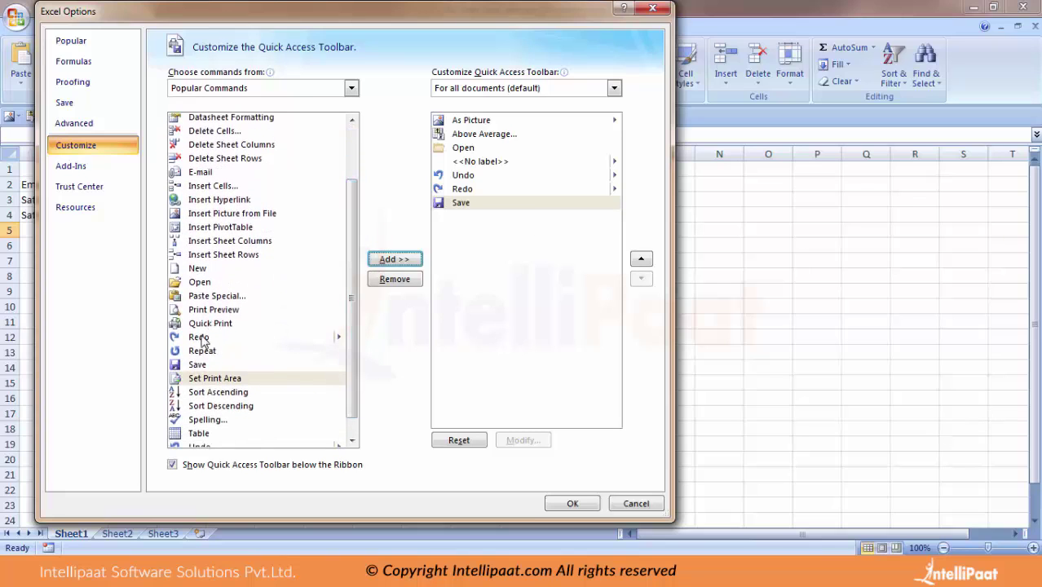
left_click(201, 340)
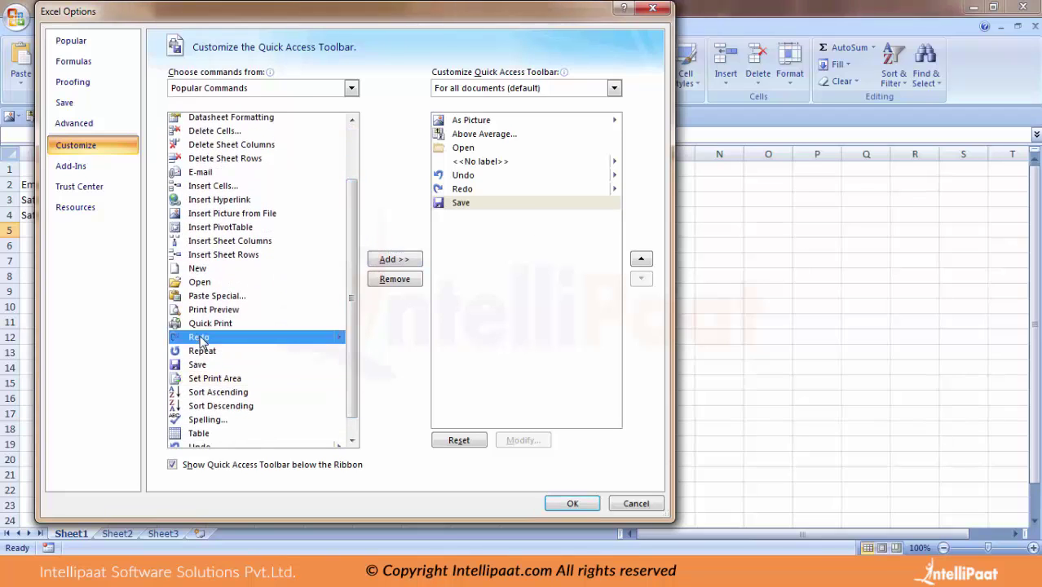
left_click(383, 263)
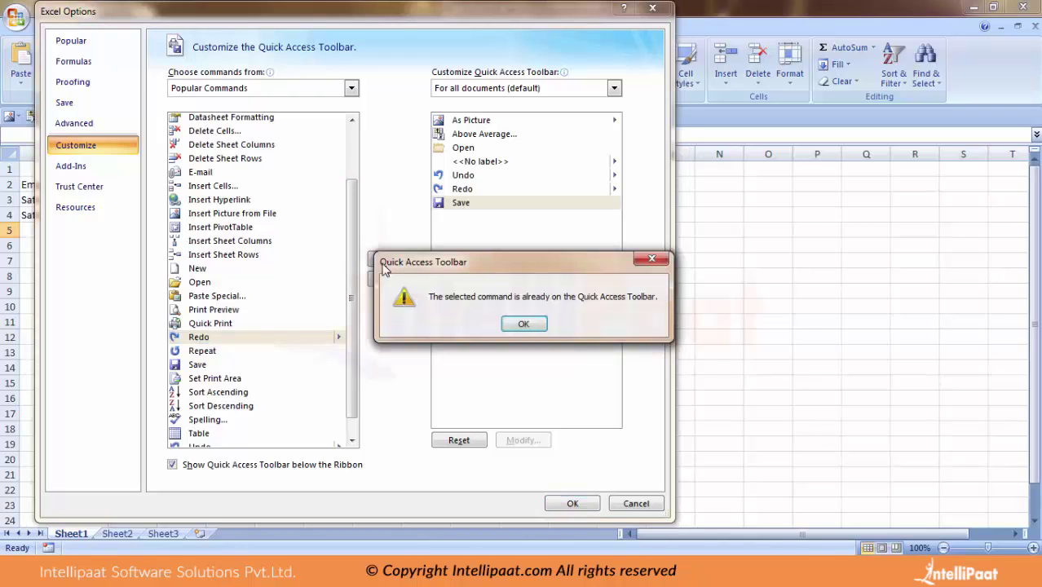
left_click(524, 324)
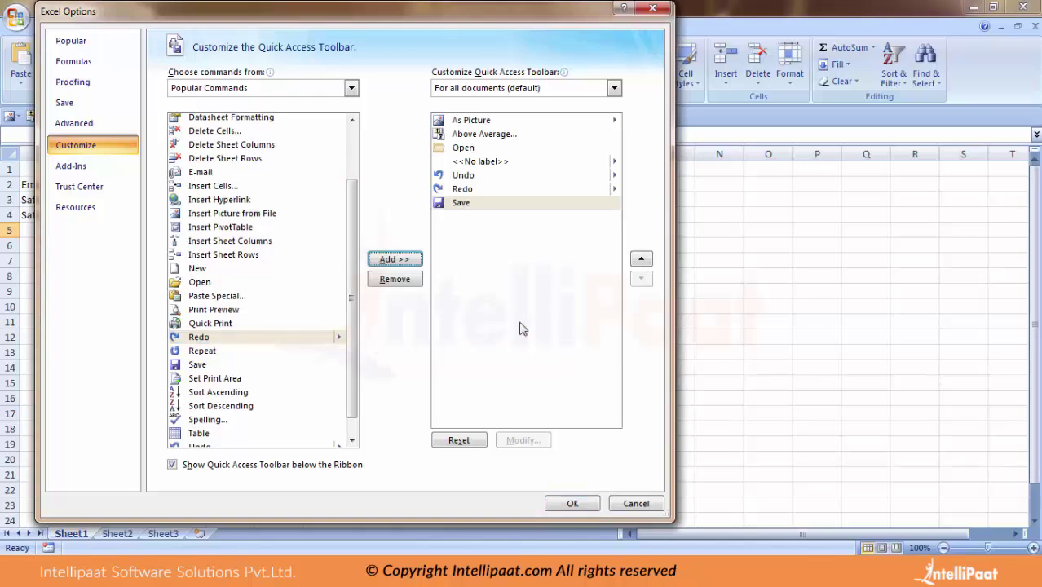
left_click(448, 187)
left_click(390, 278)
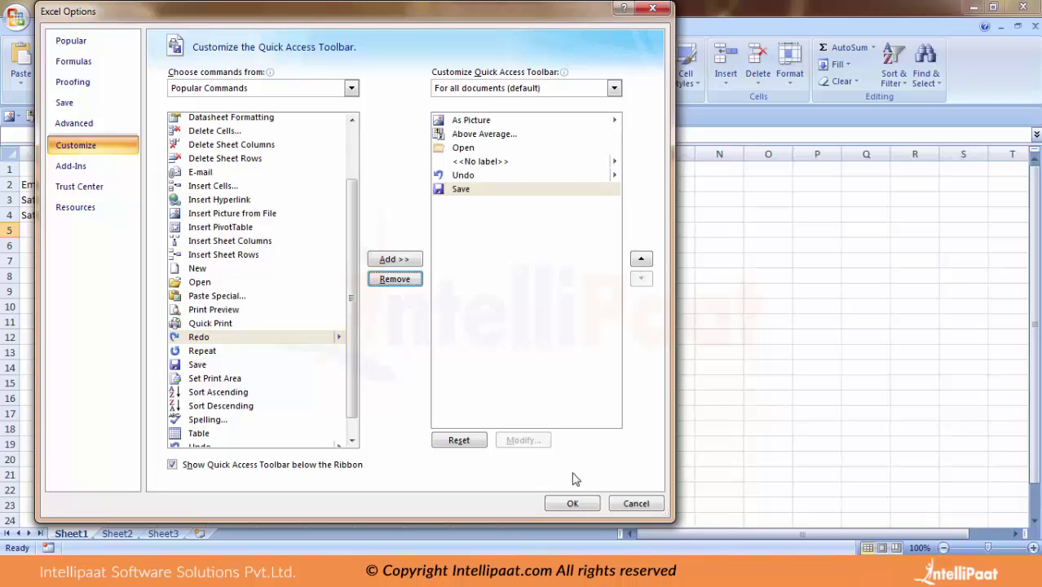
left_click(571, 504)
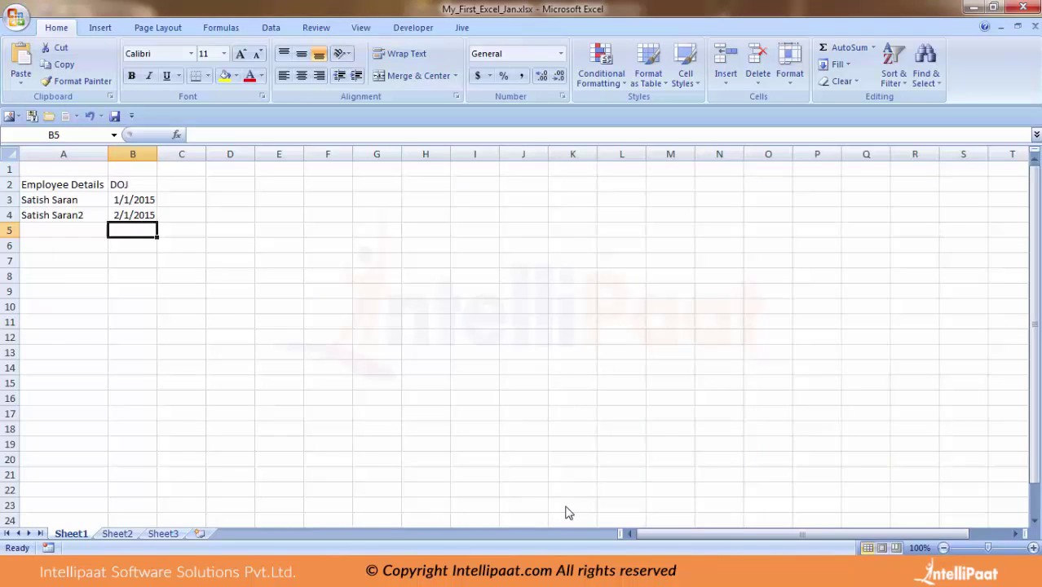